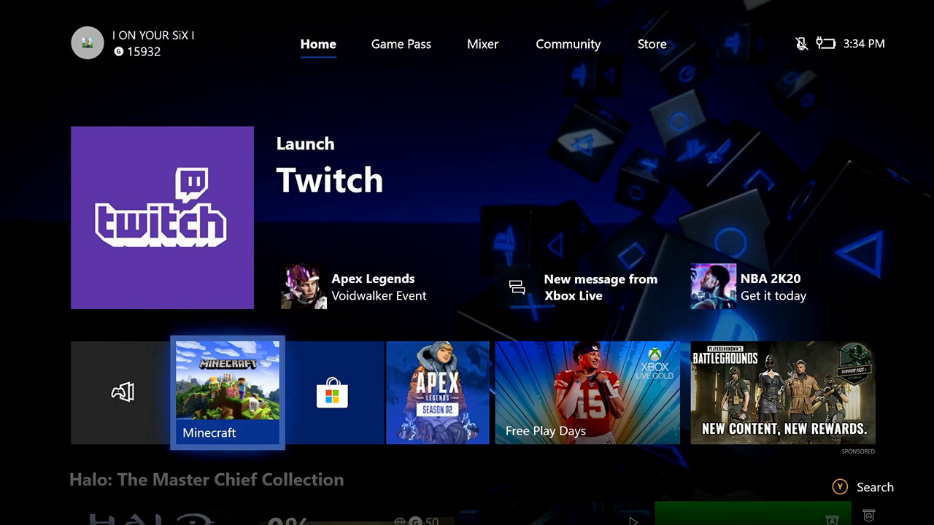
Open the console Settings from the guide's System section.
key("super")
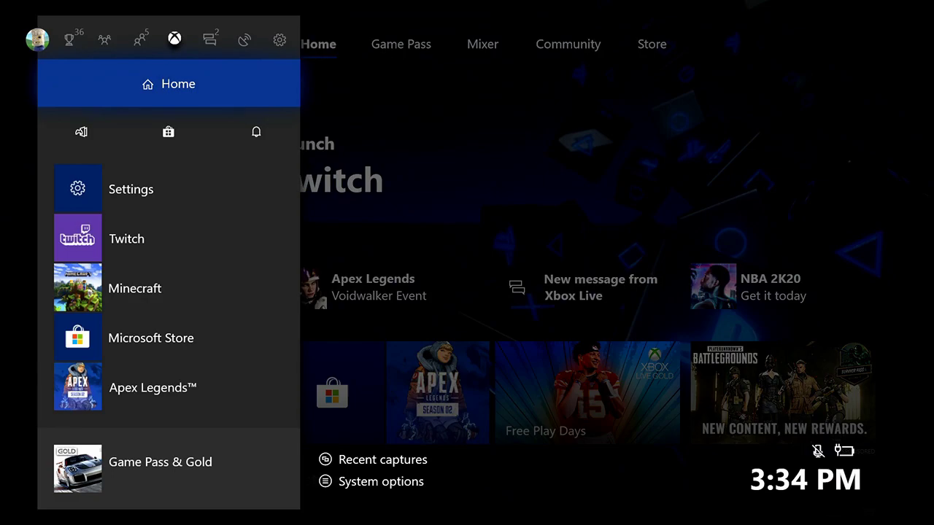
key("Right")
key("Right")
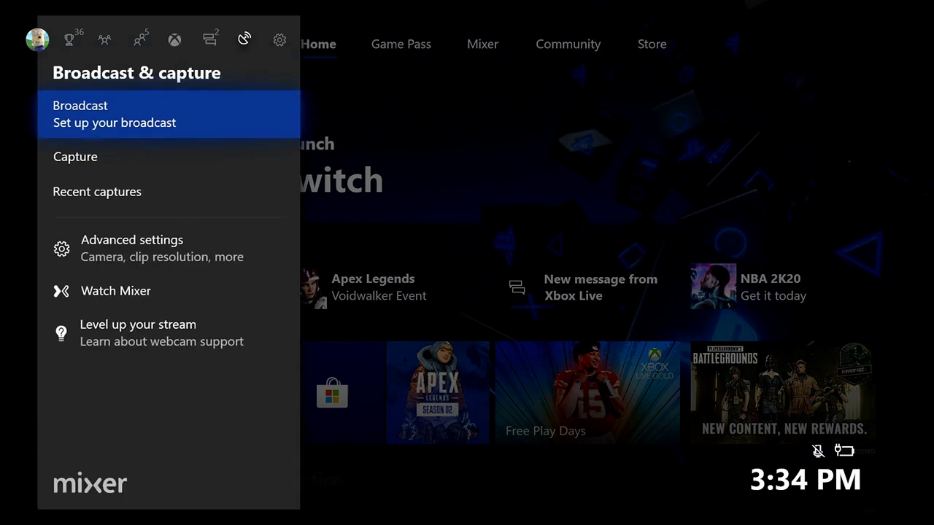
key("Right")
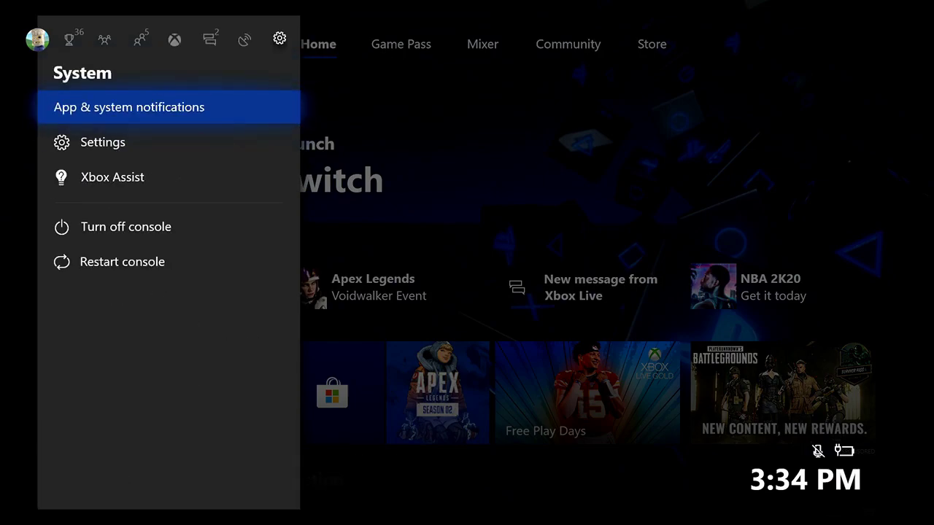
key("Down")
key("Return")
Go to Network settings and open Advanced settings.
key("Down")
key("Down")
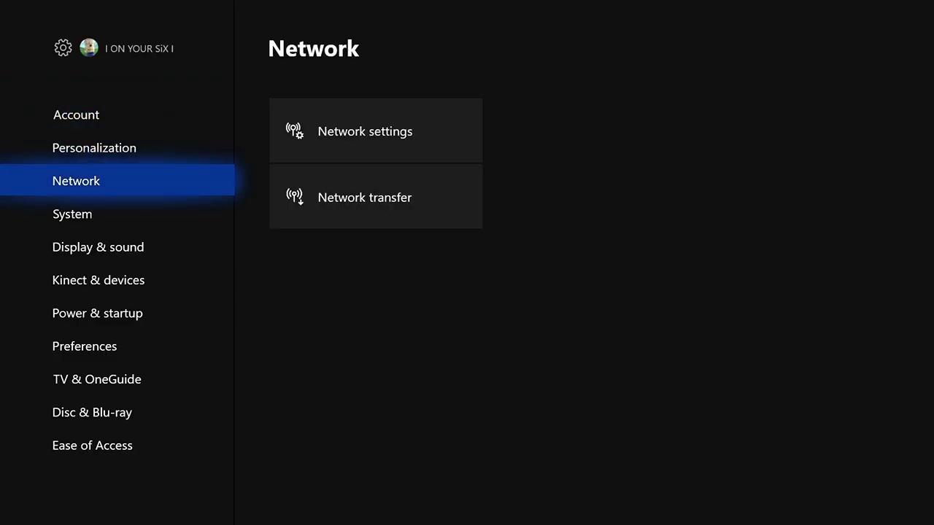
key("Right")
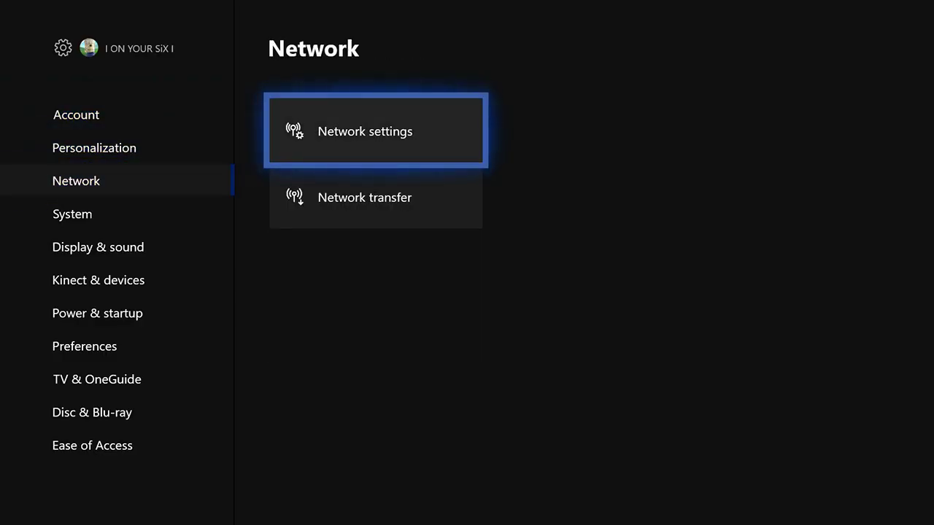
key("Return")
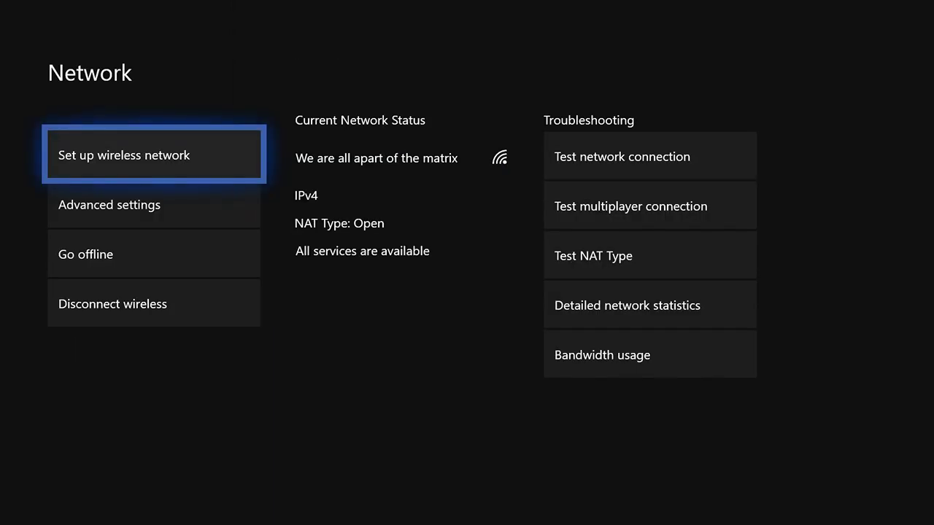
key("Down")
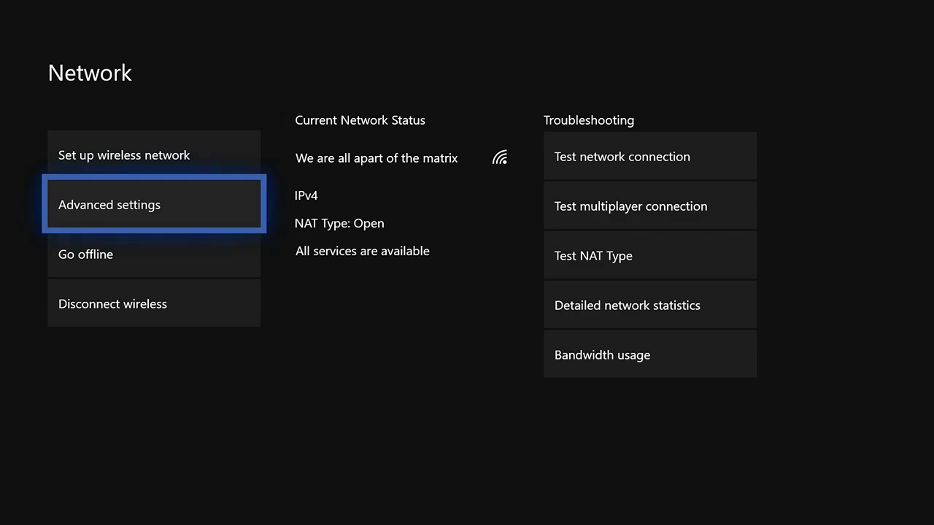
key("Return")
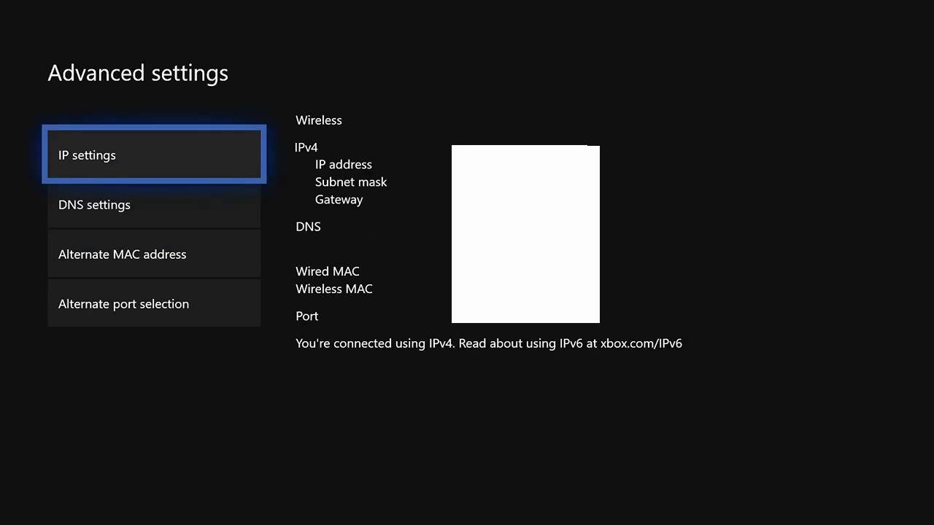
Switch the IPv4 DNS settings to Manual.
key("Down")
key("Return")
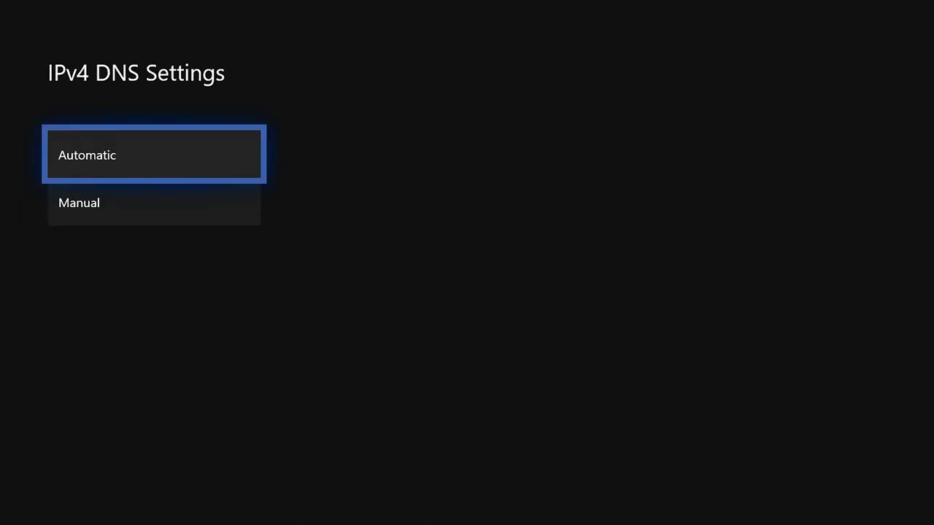
key("Down")
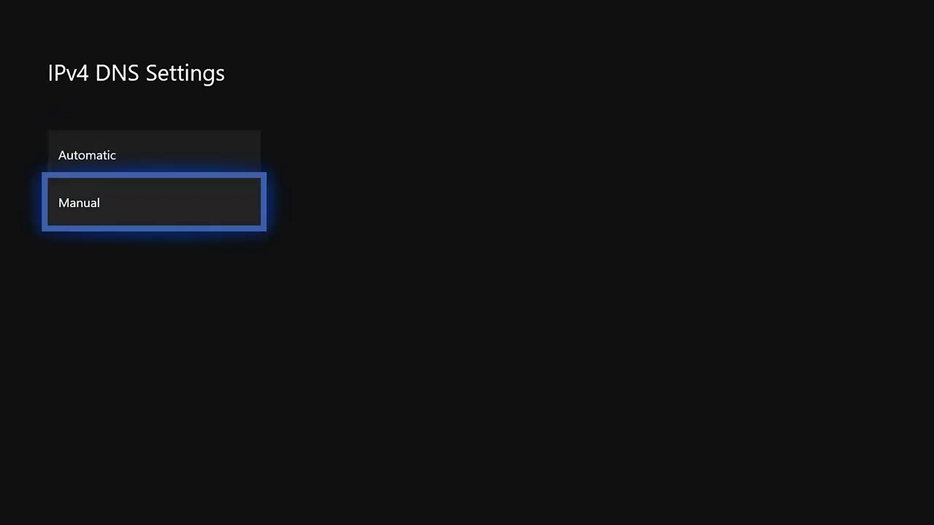
key("Return")
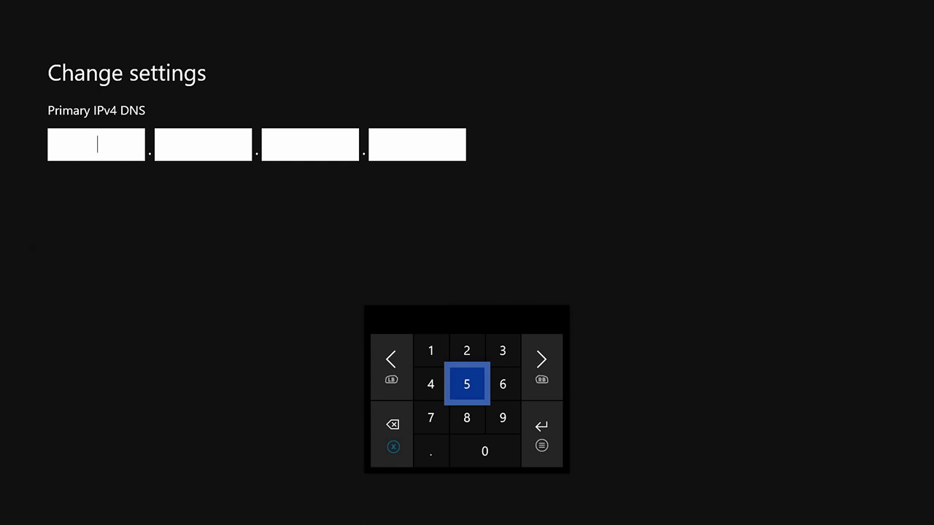
Enter 208 and 67 in the first two primary DNS fields.
key("Up")
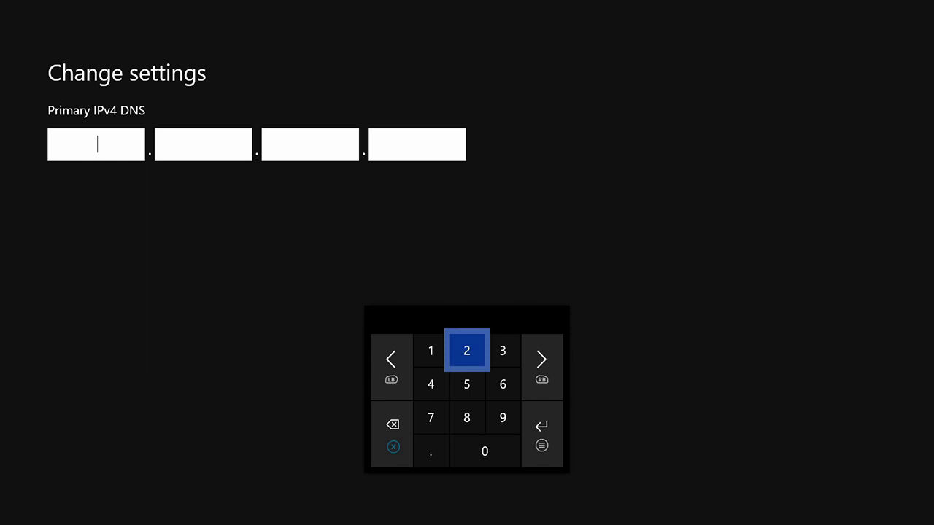
type("2")
key("Down")
key("Down")
key("Down")
type("0")
key("Up")
type("8")
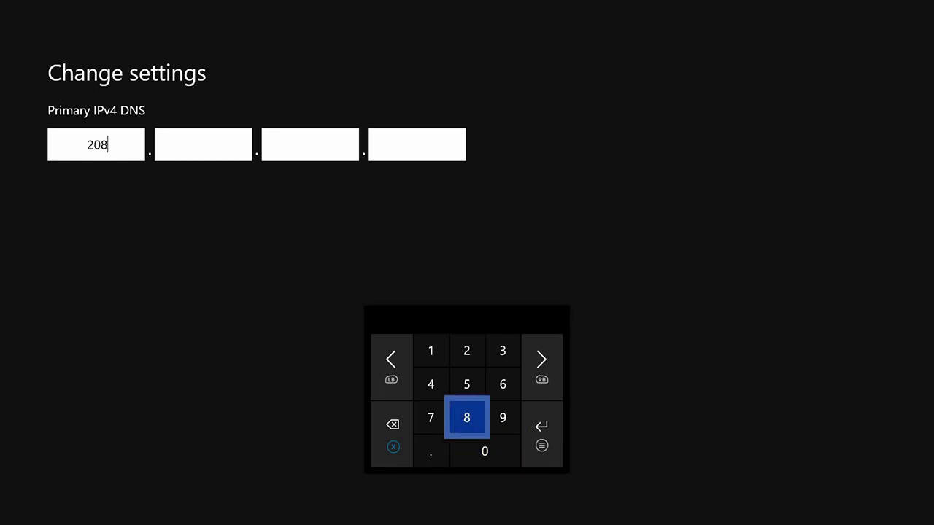
key("Tab")
key("Up")
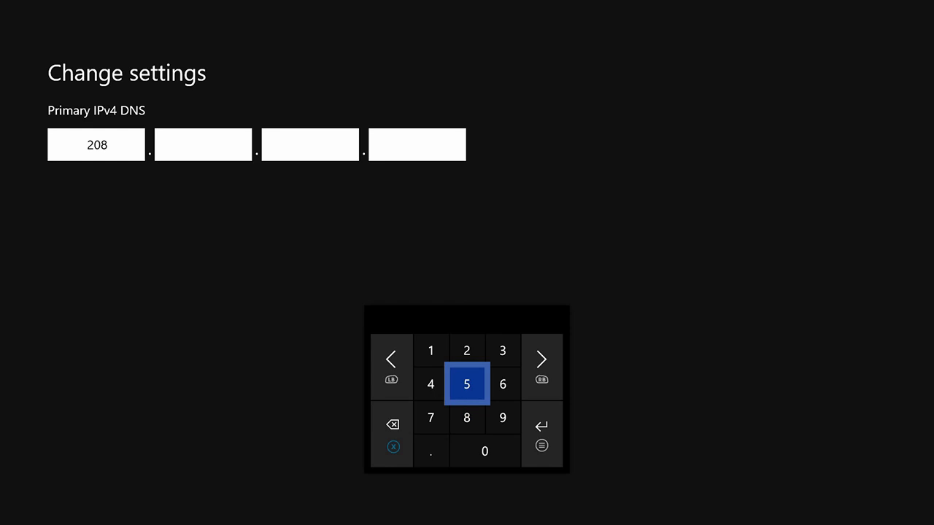
type("5")
key("BackSpace")
key("Left")
key("Down")
type("67")
Complete the primary DNS as 208.67.222.222 and confirm it.
key("Tab")
key("Up")
key("Up")
key("Right")
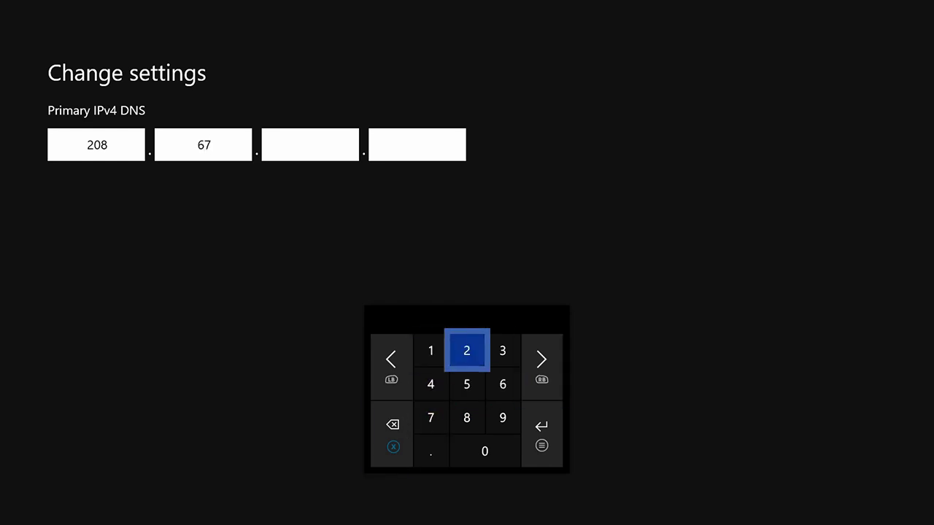
type("222")
key("Tab")
type("2")
type("22")
key("Return")
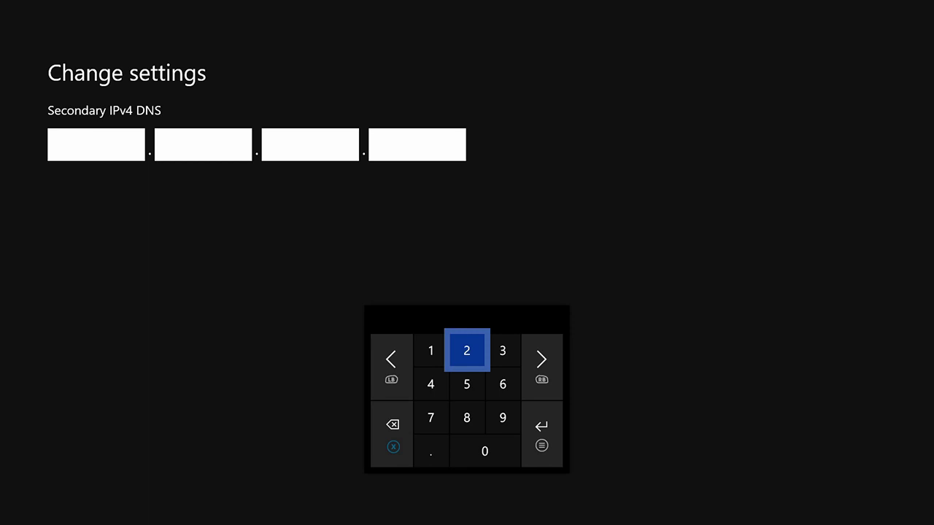
Enter 208.67.220.220 as the secondary IPv4 DNS.
type("208.67")
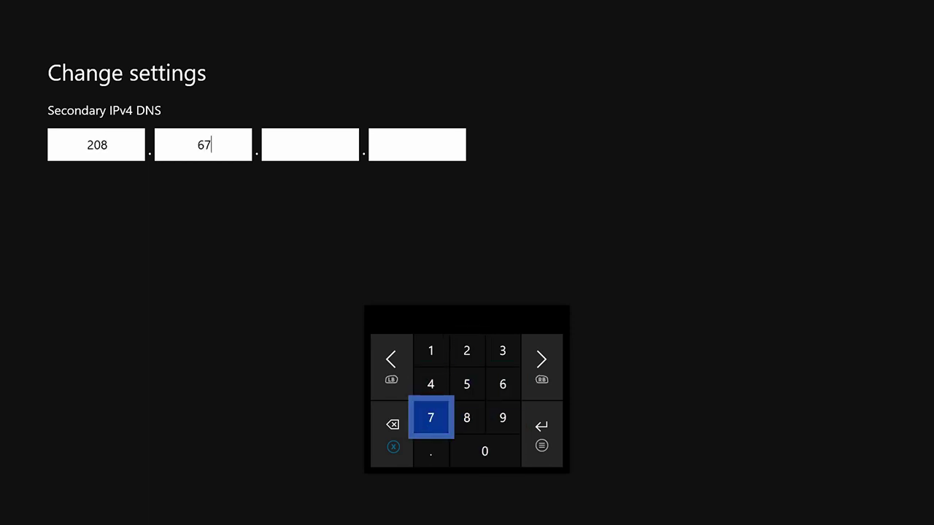
type(".220.")
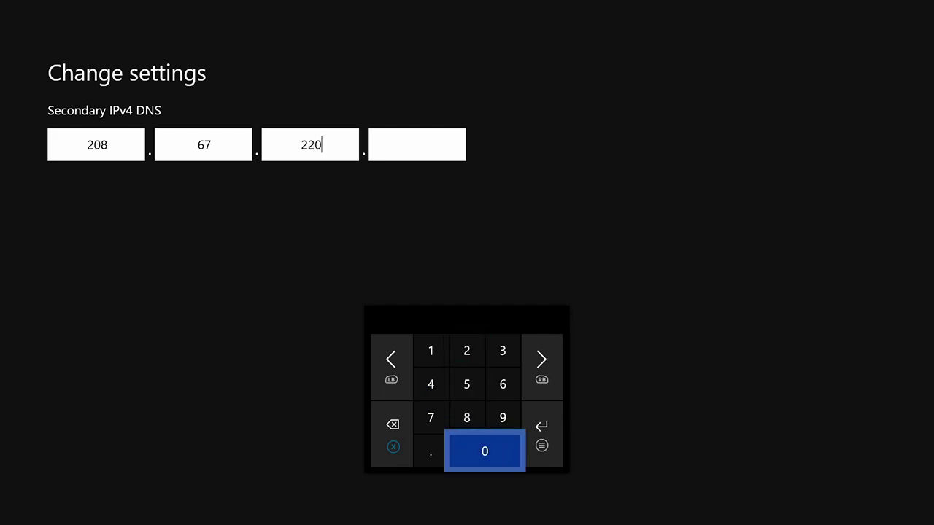
type("22")
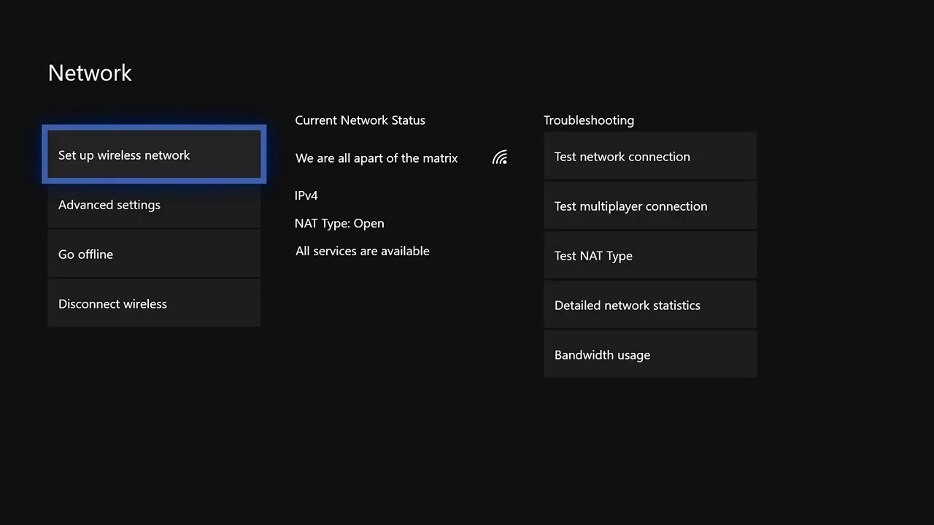
With the cable plugged in, highlight Detailed network statistics under Troubleshooting.
key("Right")
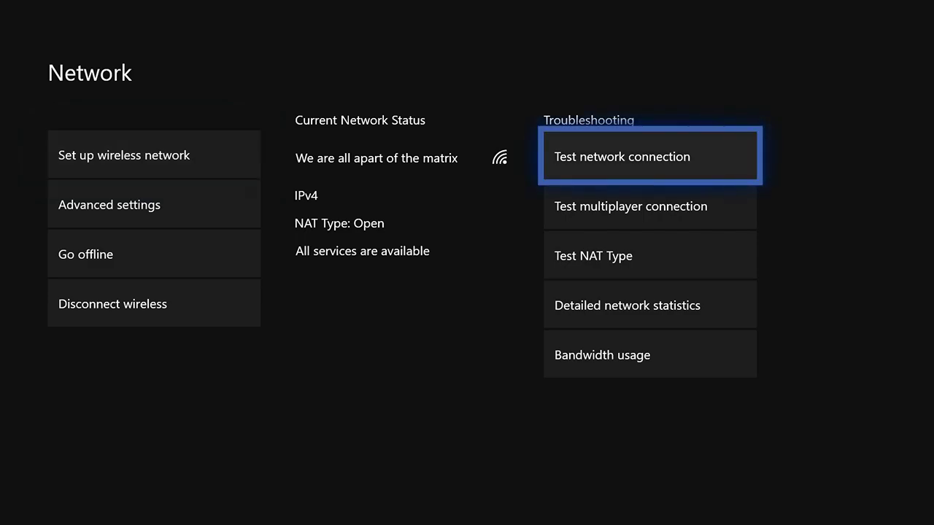
key("Down")
key("Down")
key("Down")
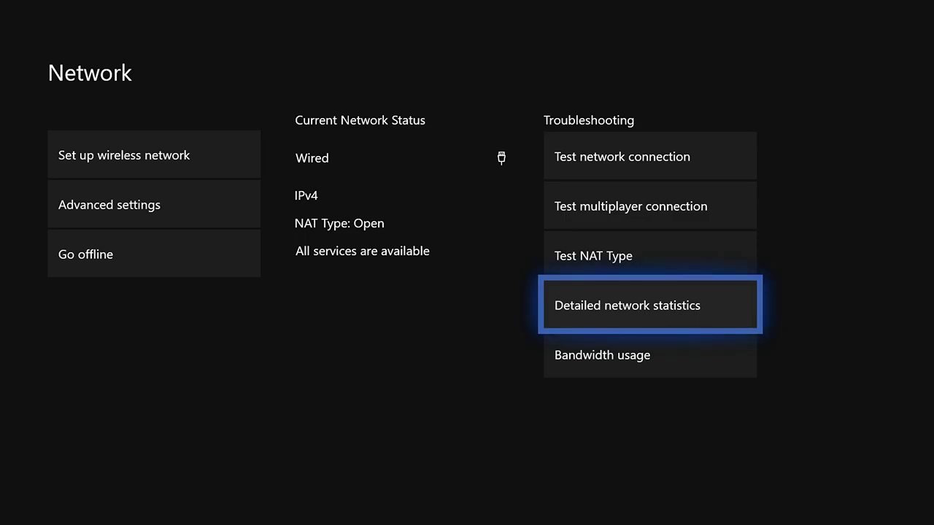
Run Detailed network statistics, reaching 118.12 Mbps down and 9.65 Mbps up.
key("Return")
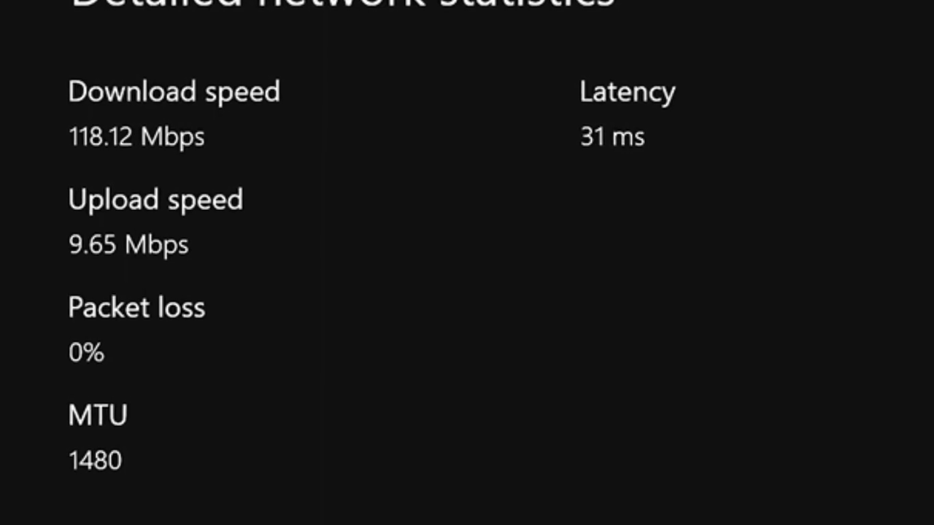